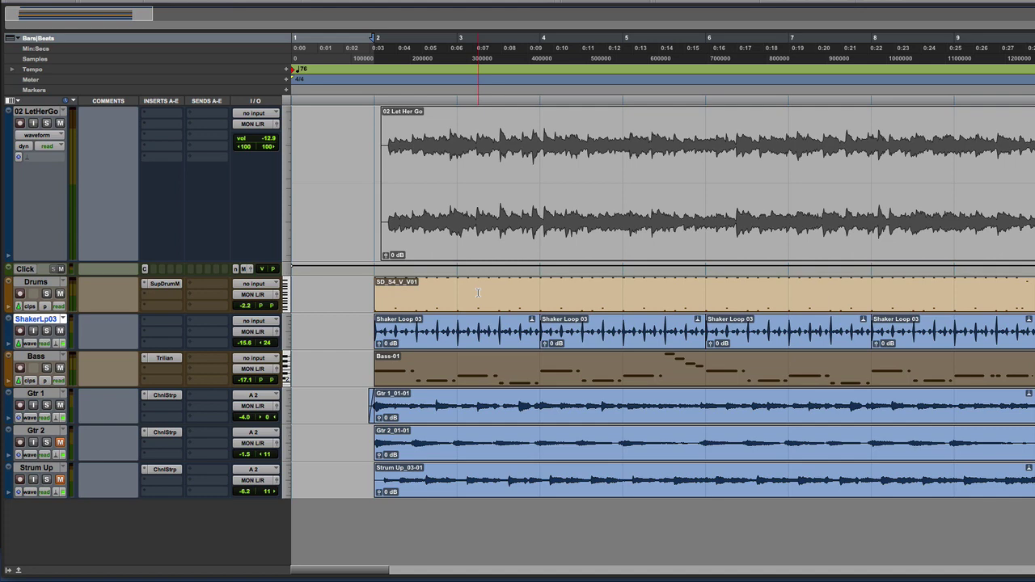
Lower the ShakerLp03 fader from -15.6 to -19.1 dB while the mix plays
{"action": "key", "text": "space"}
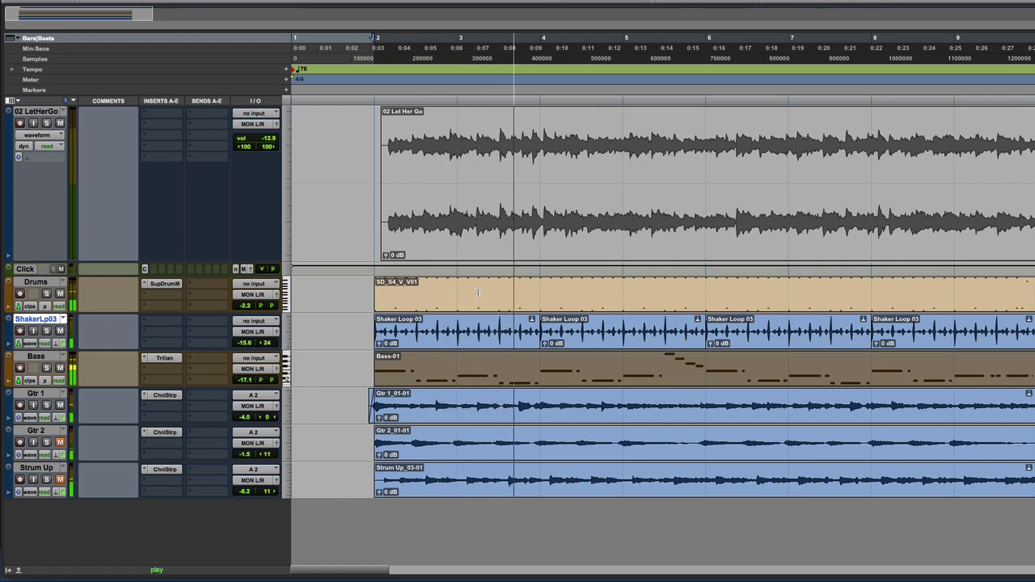
{"action": "left_click_drag", "start_coordinate": [246, 343], "coordinate": [247, 348]}
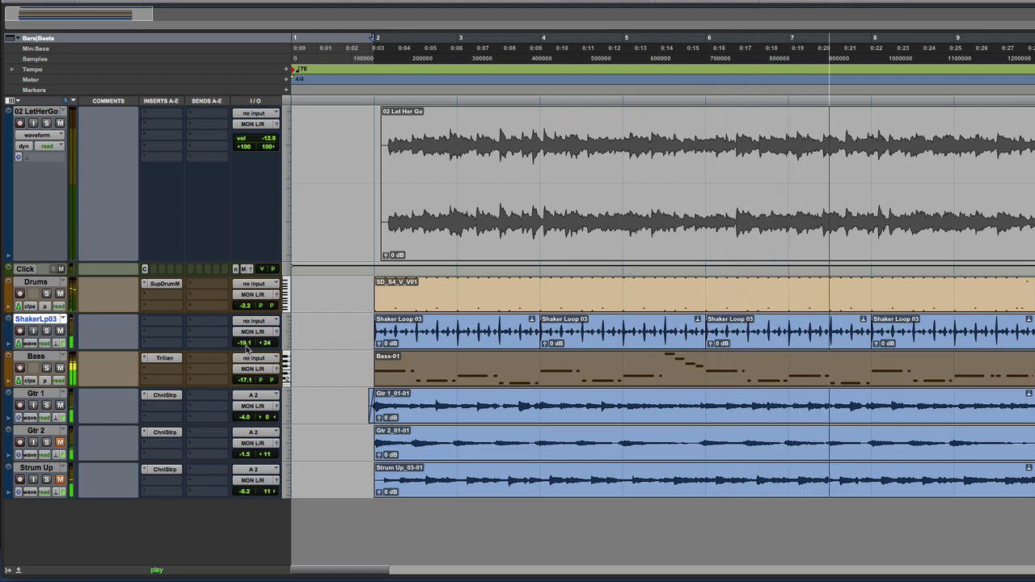
{"action": "key", "text": "space"}
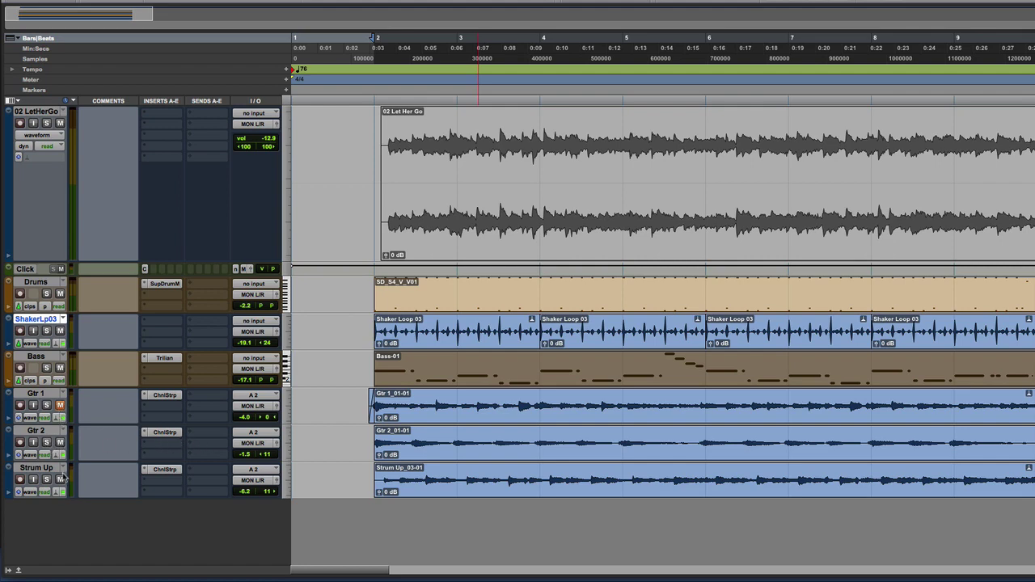
Select the Gtr 2_01-01 clip and play the mix twice to audition Gtr 2
{"action": "left_click", "coordinate": [396, 457]}
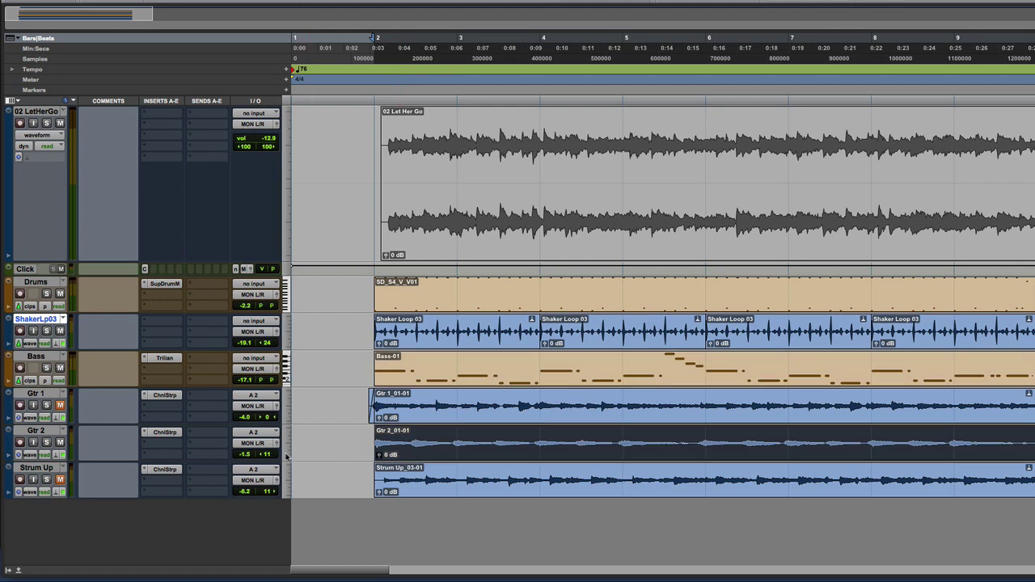
{"action": "key", "text": "space"}
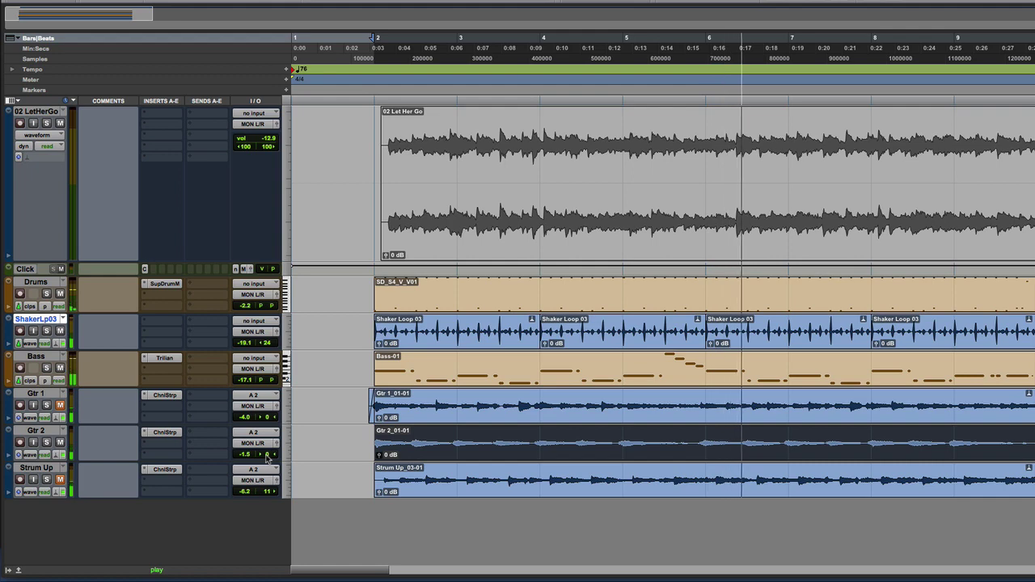
{"action": "key", "text": "space"}
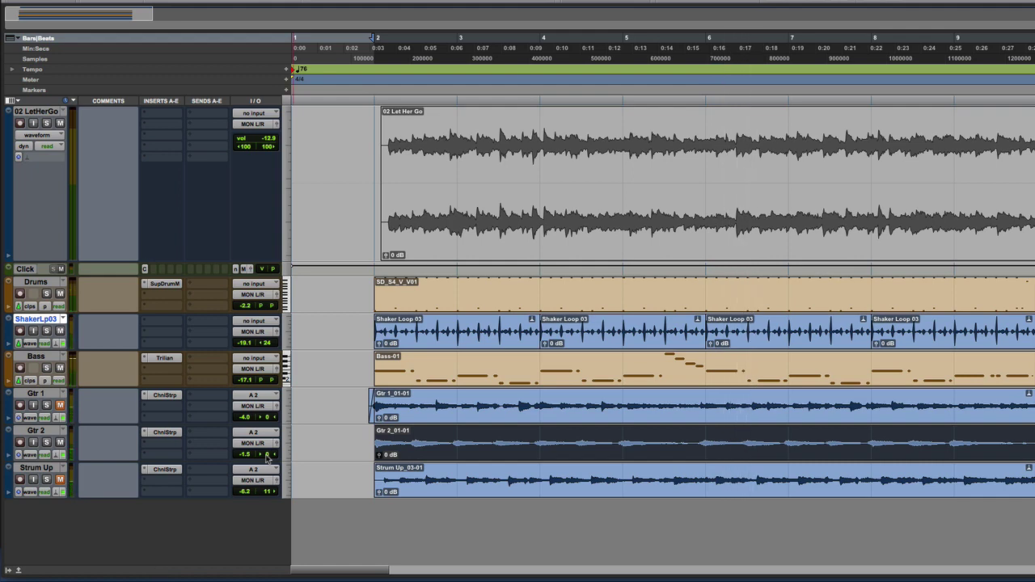
{"action": "key", "text": "space"}
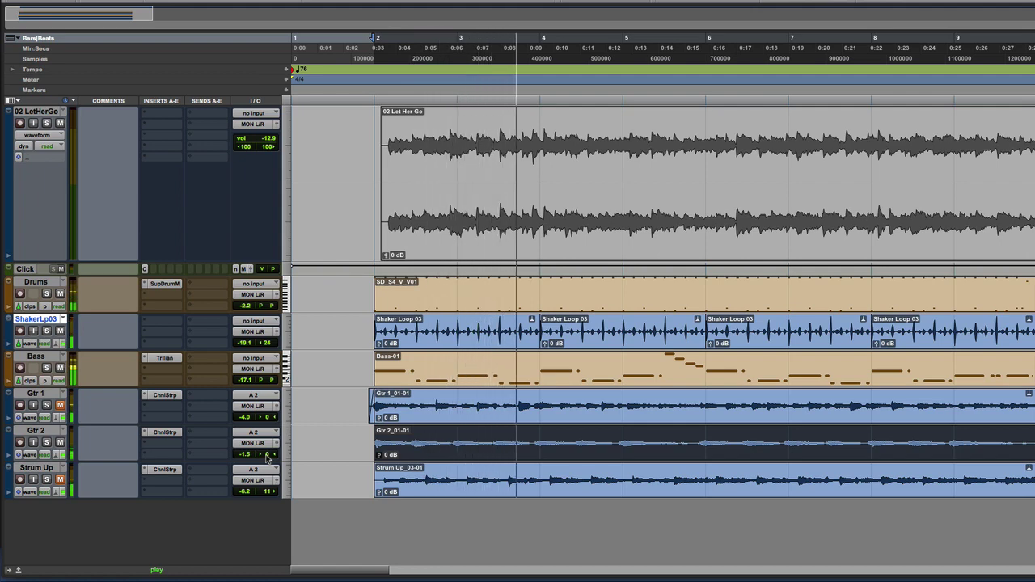
{"action": "key", "text": "space"}
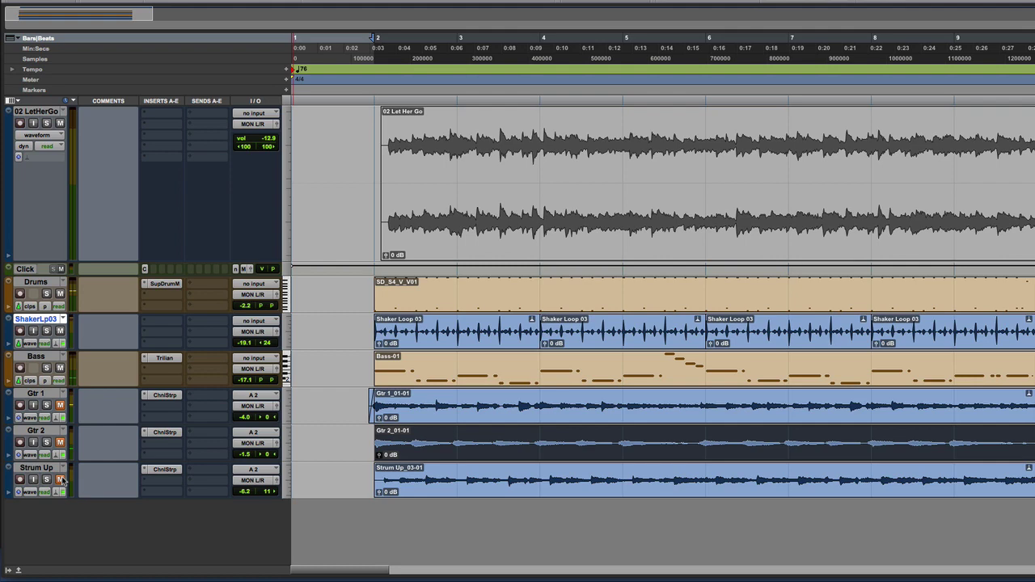
{"action": "key", "text": "space"}
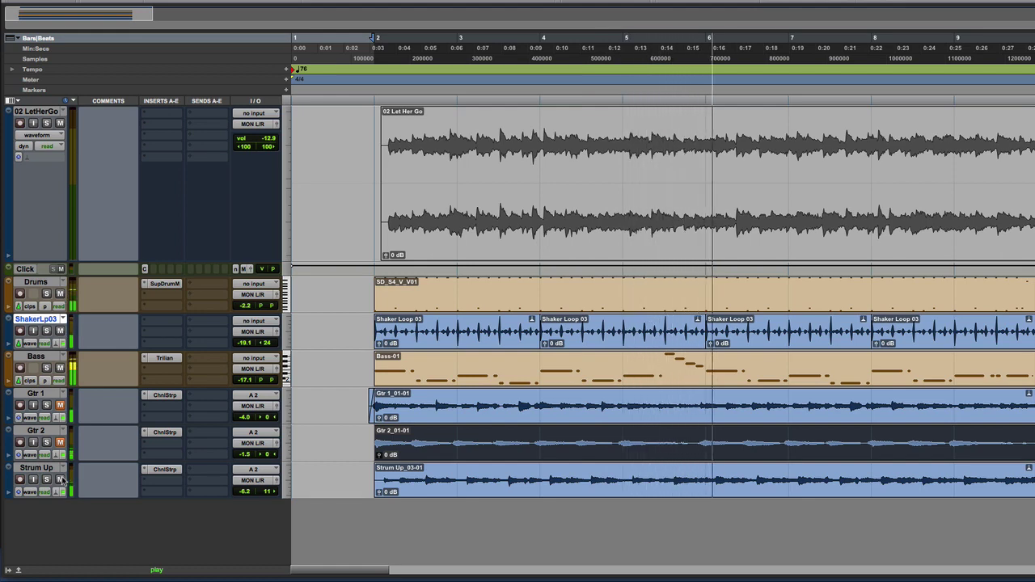
{"action": "key", "text": "space"}
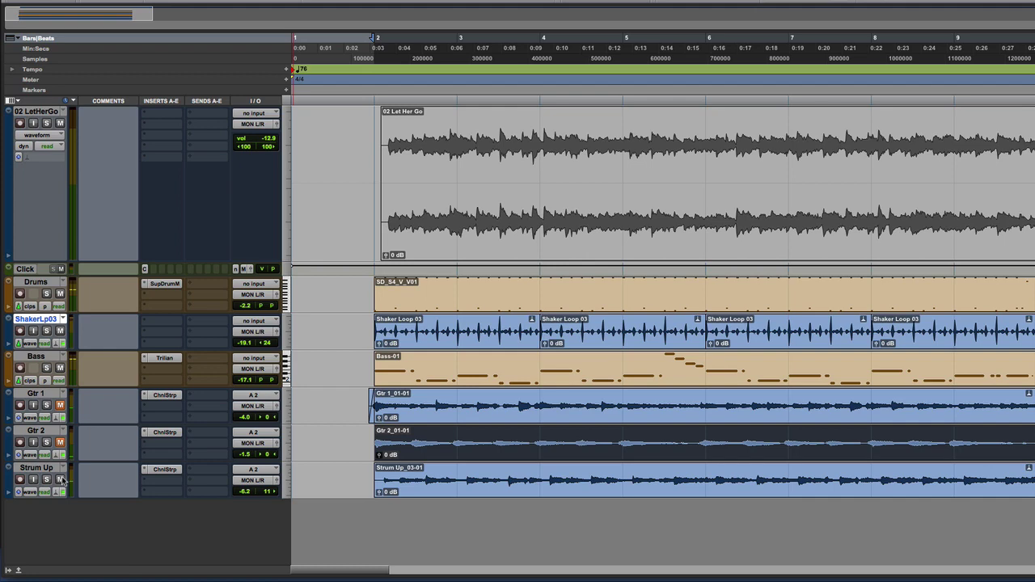
{"action": "key", "text": "space"}
Zoom in on the guitar entrance, play it from bar 2, then zoom back out
{"action": "key", "text": "super+bracketright"}
{"action": "key", "text": "super+bracketright"}
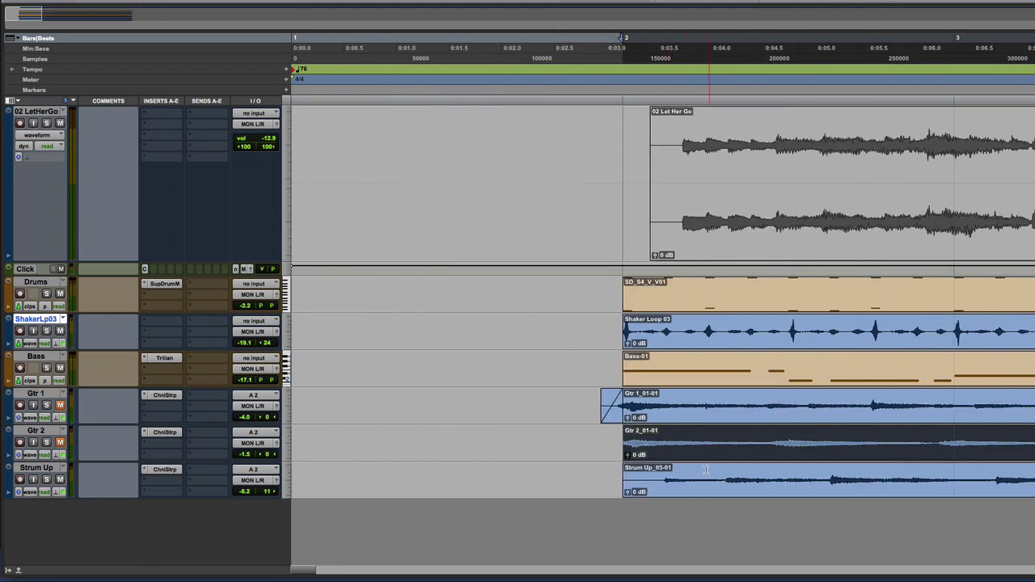
{"action": "key", "text": "space"}
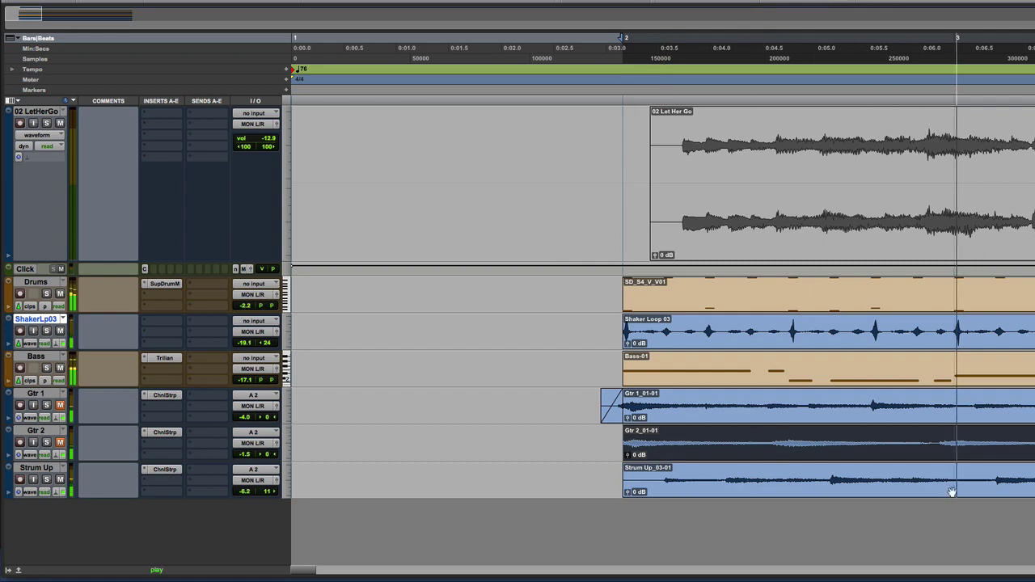
{"action": "key", "text": "space"}
{"action": "scroll", "coordinate": [823, 475], "scroll_direction": "right", "scroll_amount": 5}
{"action": "scroll", "coordinate": [796, 475], "scroll_direction": "left", "scroll_amount": 4}
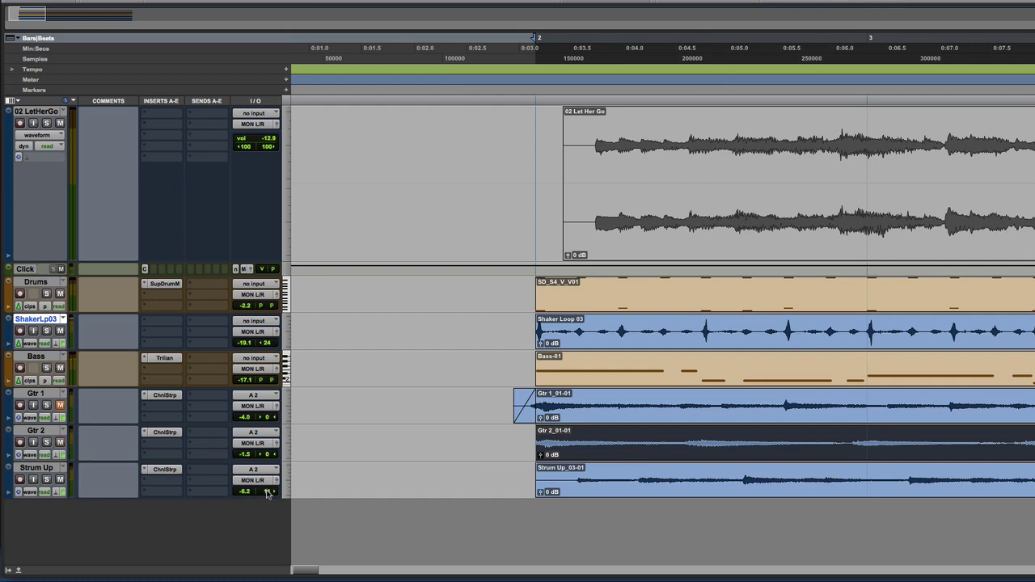
{"action": "key", "text": "space"}
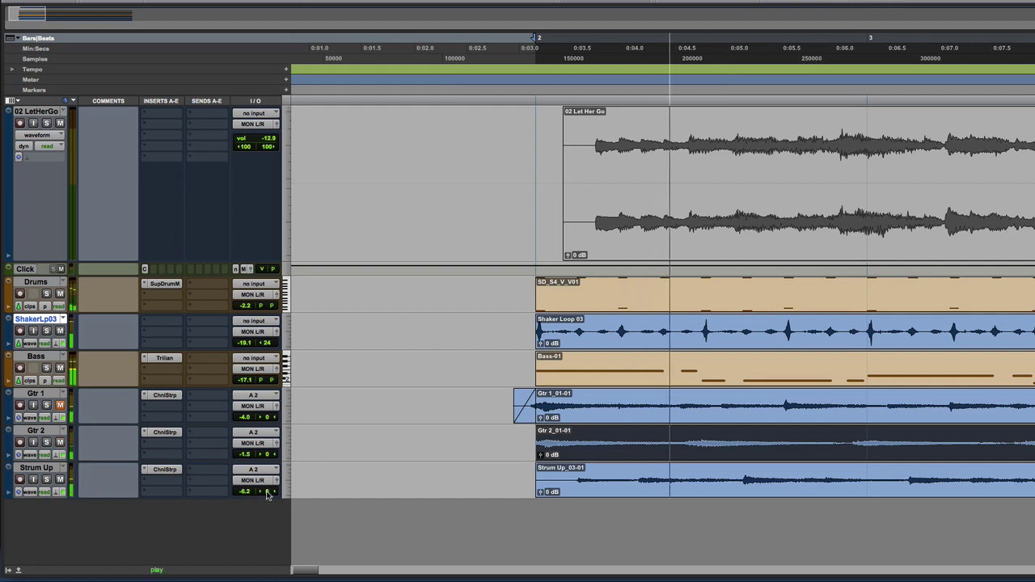
{"action": "key", "text": "r"}
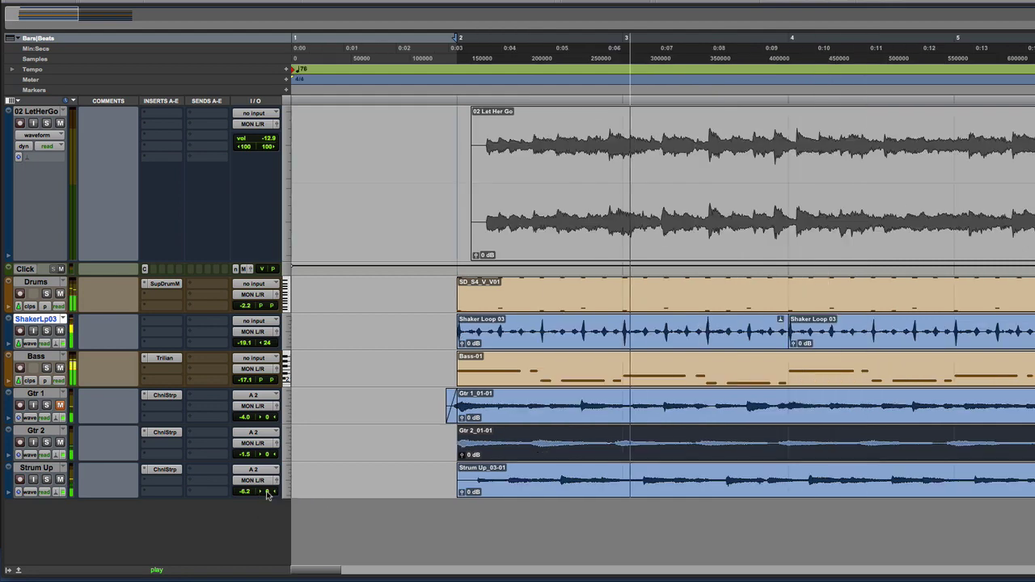
{"action": "key", "text": "r"}
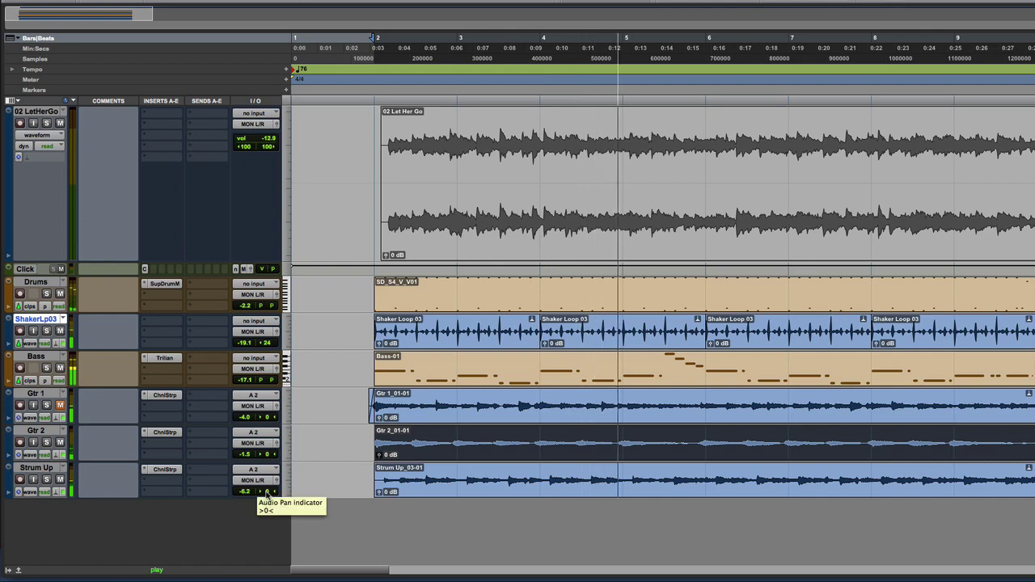
Pan Gtr 2 slightly left and Strum Up slightly right, then listen back
{"action": "key", "text": "space"}
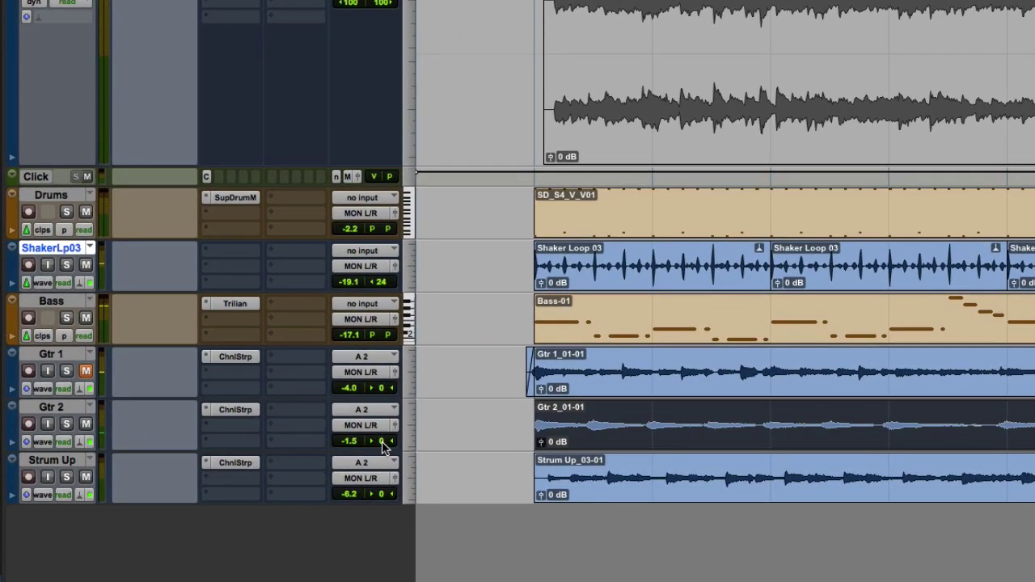
{"action": "left_click_drag", "start_coordinate": [384, 445], "coordinate": [377, 447]}
{"action": "left_click_drag", "start_coordinate": [384, 499], "coordinate": [391, 499]}
{"action": "key", "text": "space"}
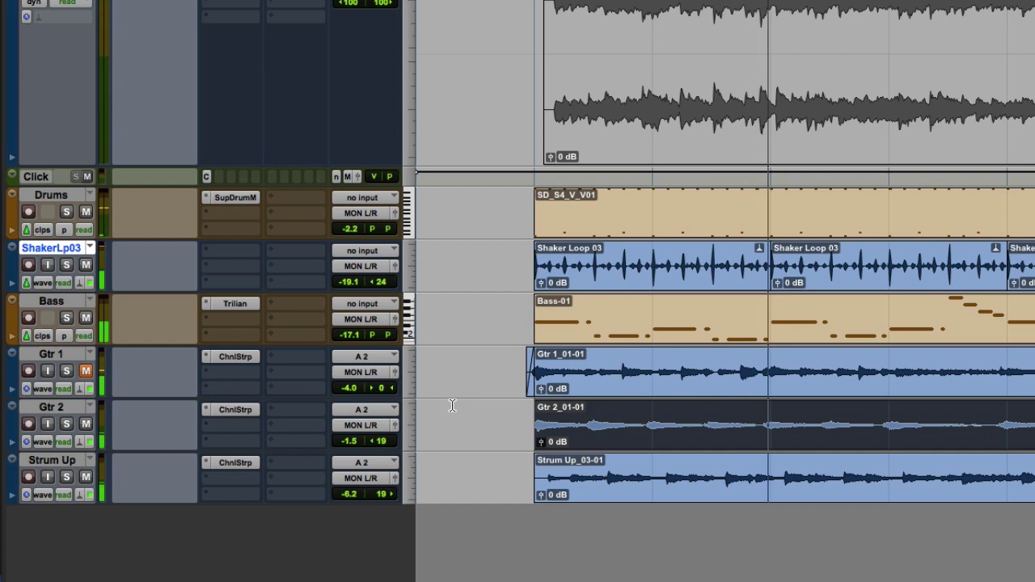
{"action": "key", "text": "space"}
Try hard left/right panning, then narrow Gtr 2 to <16 and Strum Up to 14>
{"action": "left_click_drag", "start_coordinate": [387, 441], "coordinate": [316, 445]}
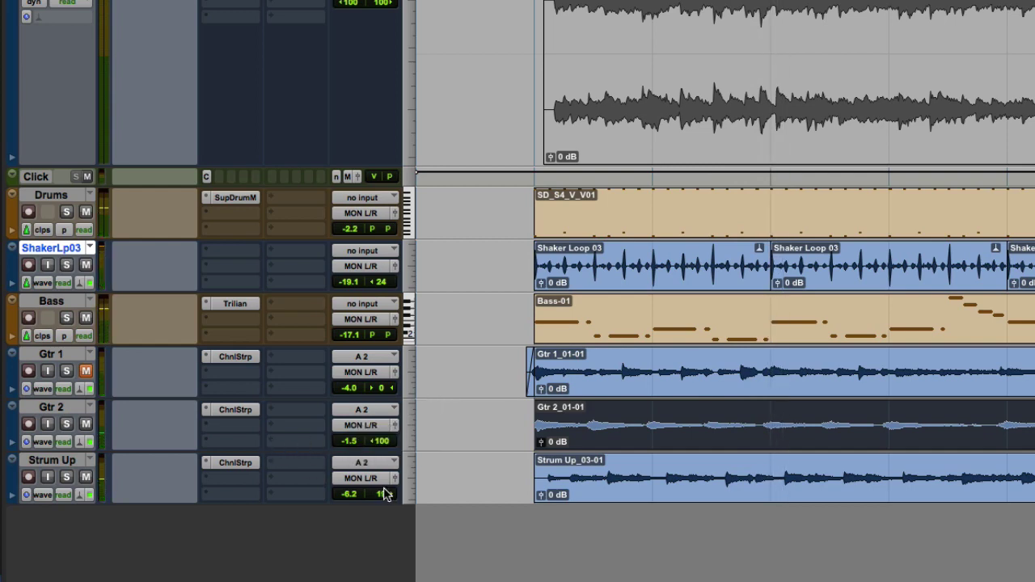
{"action": "left_click_drag", "start_coordinate": [384, 493], "coordinate": [441, 494]}
{"action": "key", "text": "space"}
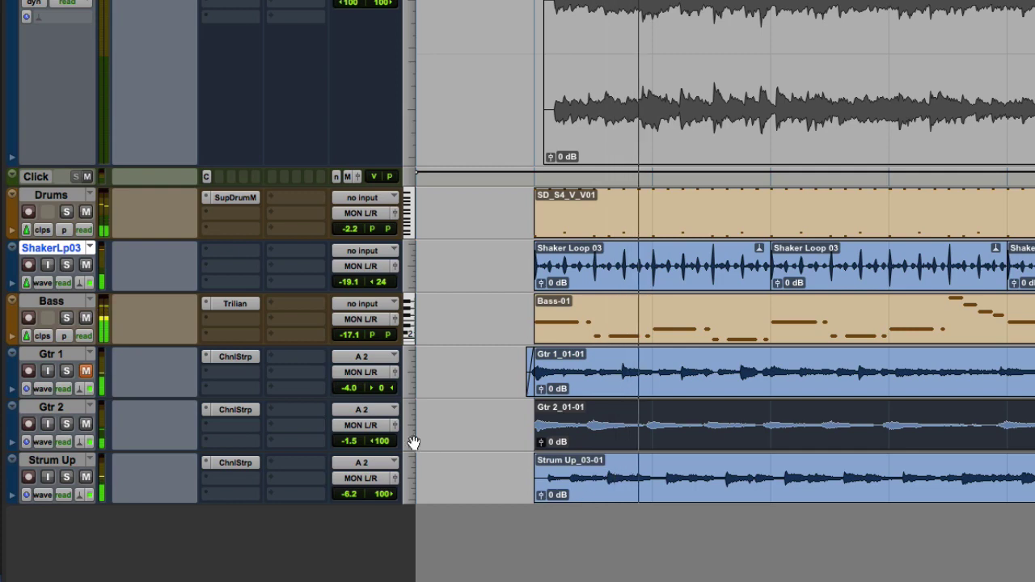
{"action": "left_click_drag", "start_coordinate": [386, 440], "coordinate": [409, 441]}
{"action": "left_click_drag", "start_coordinate": [383, 493], "coordinate": [352, 491]}
{"action": "left_click_drag", "start_coordinate": [377, 440], "coordinate": [375, 447]}
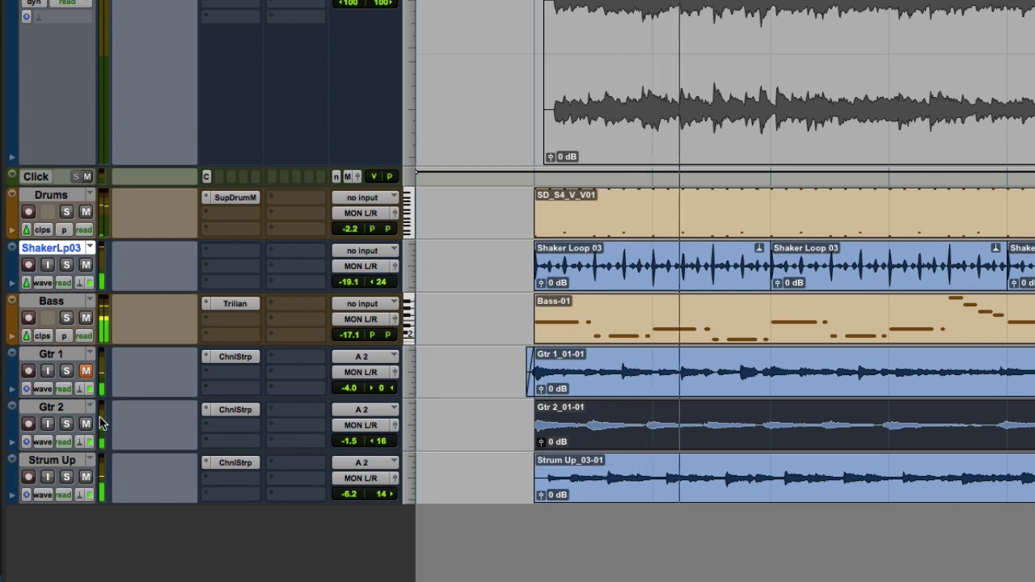
{"action": "left_click", "coordinate": [86, 370]}
{"action": "left_click", "coordinate": [86, 477]}
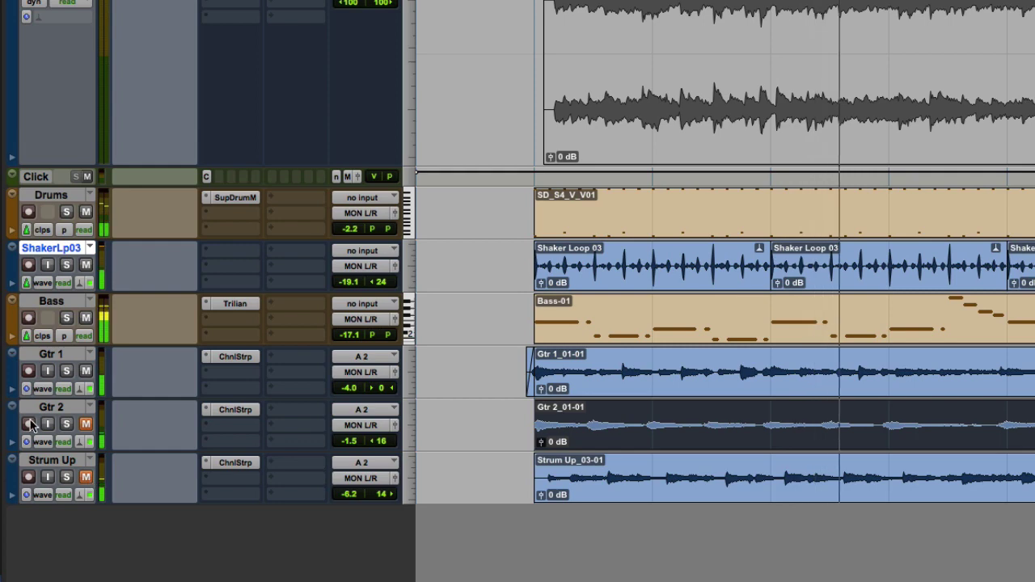
{"action": "left_click", "coordinate": [85, 370]}
{"action": "left_click", "coordinate": [86, 424]}
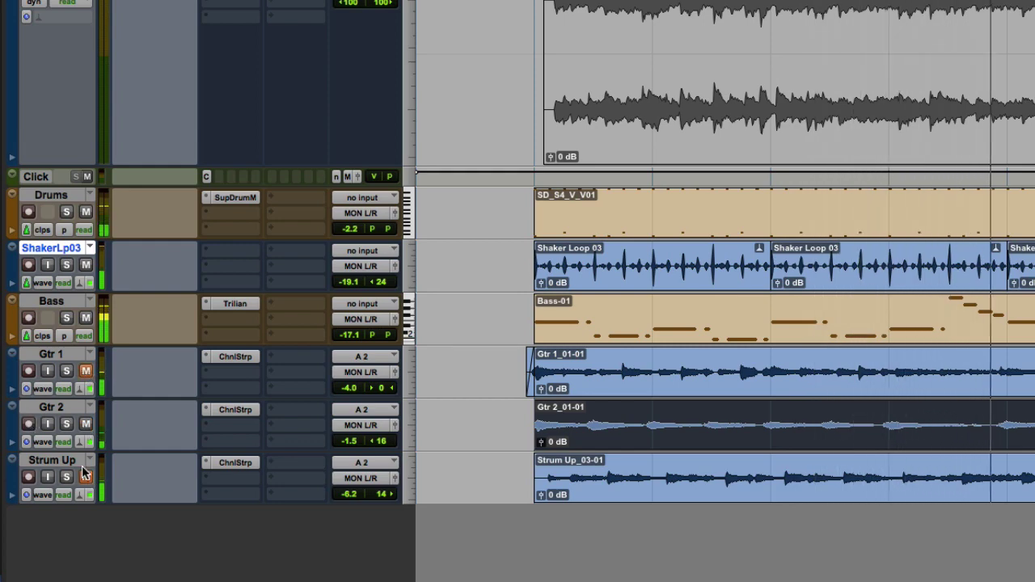
{"action": "left_click", "coordinate": [86, 477]}
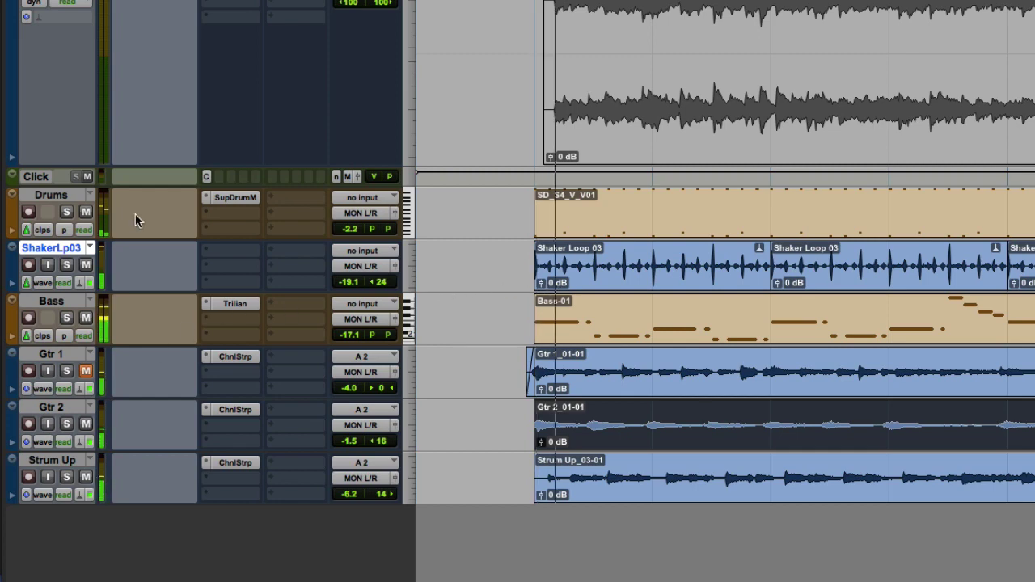
{"action": "left_click", "coordinate": [86, 266]}
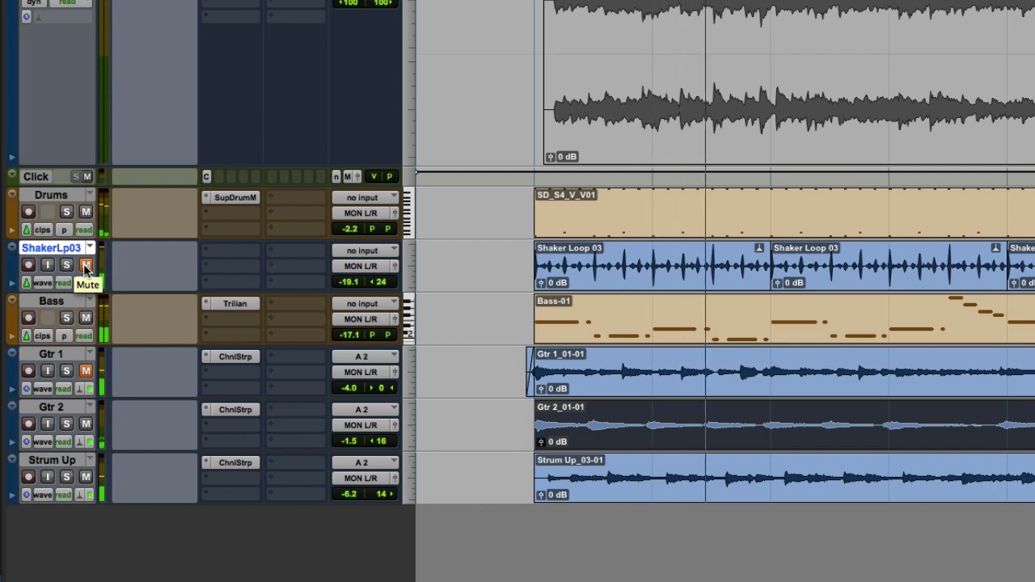
{"action": "left_click", "coordinate": [85, 267]}
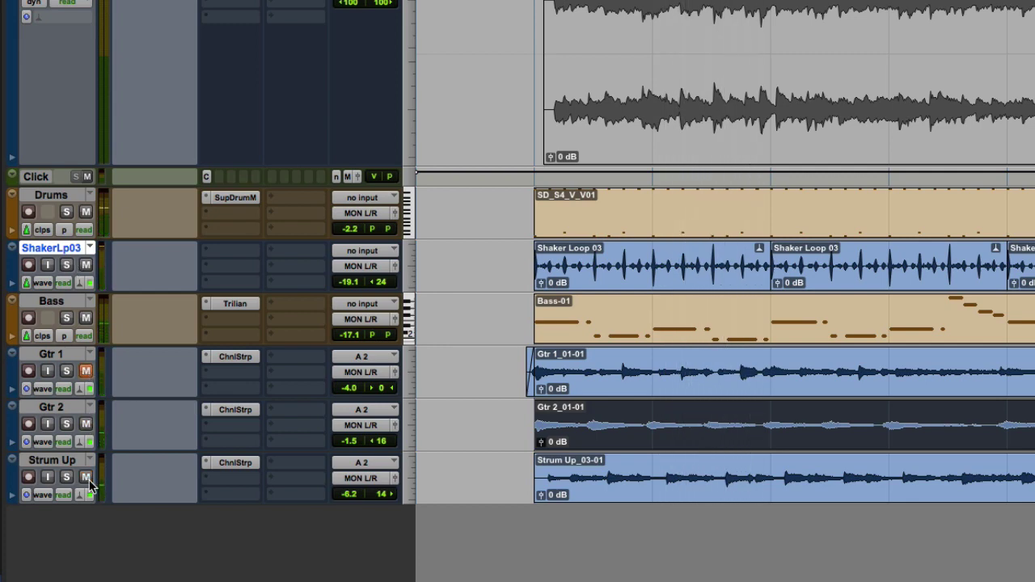
{"action": "key", "text": "space"}
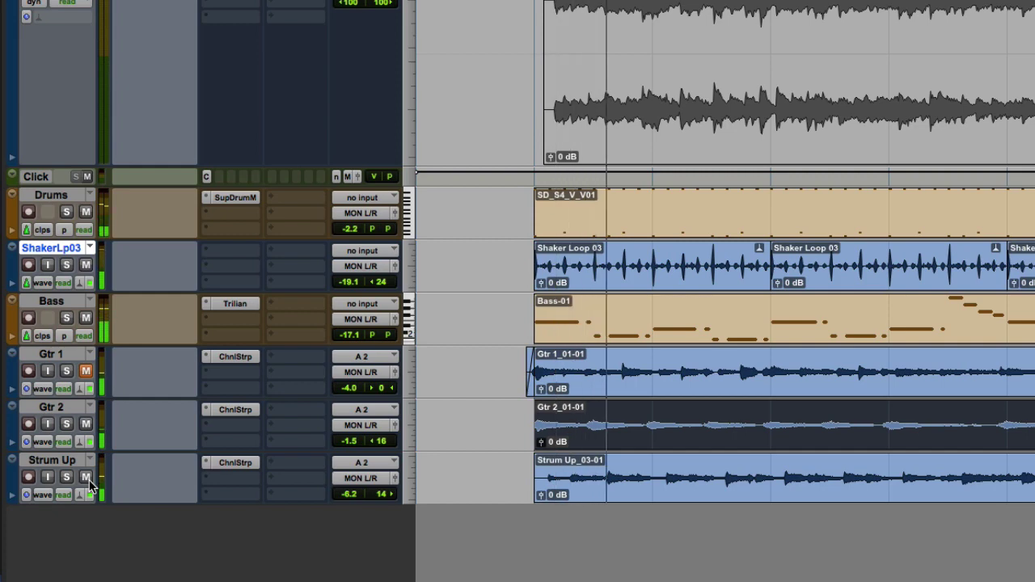